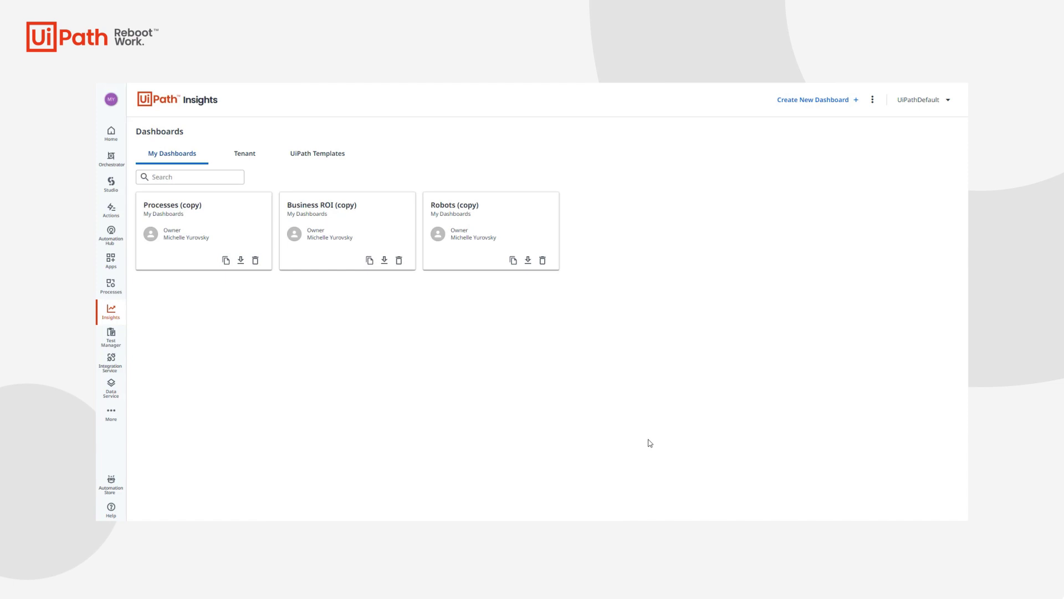
# - Open the Insights admin options menu beside Create New Dashboard
pyautogui.click(873, 100)
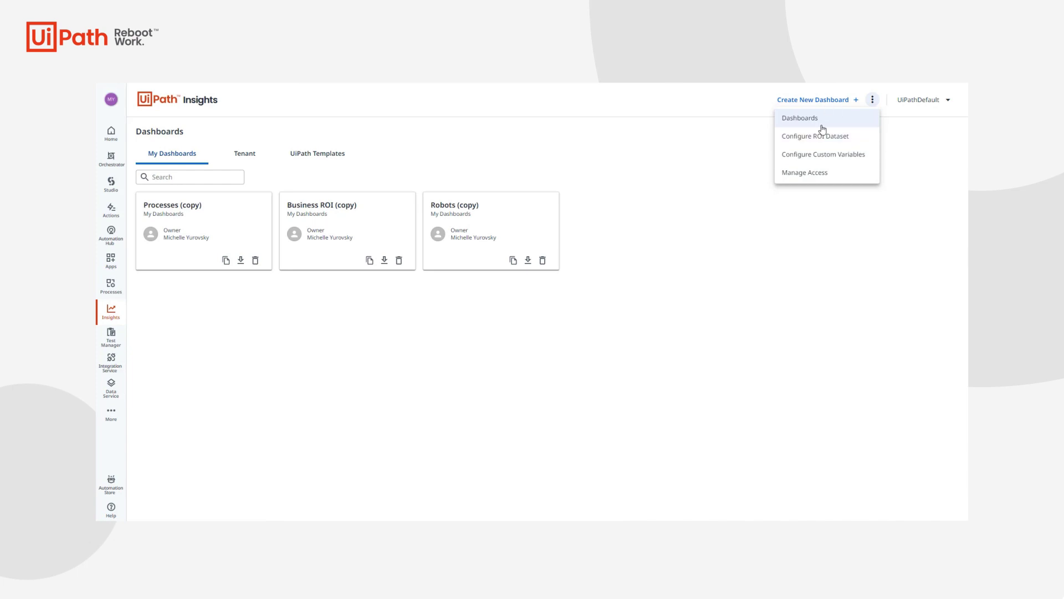
# - Choose Configure Custom Variables from the Insights admin options
pyautogui.click(853, 162)
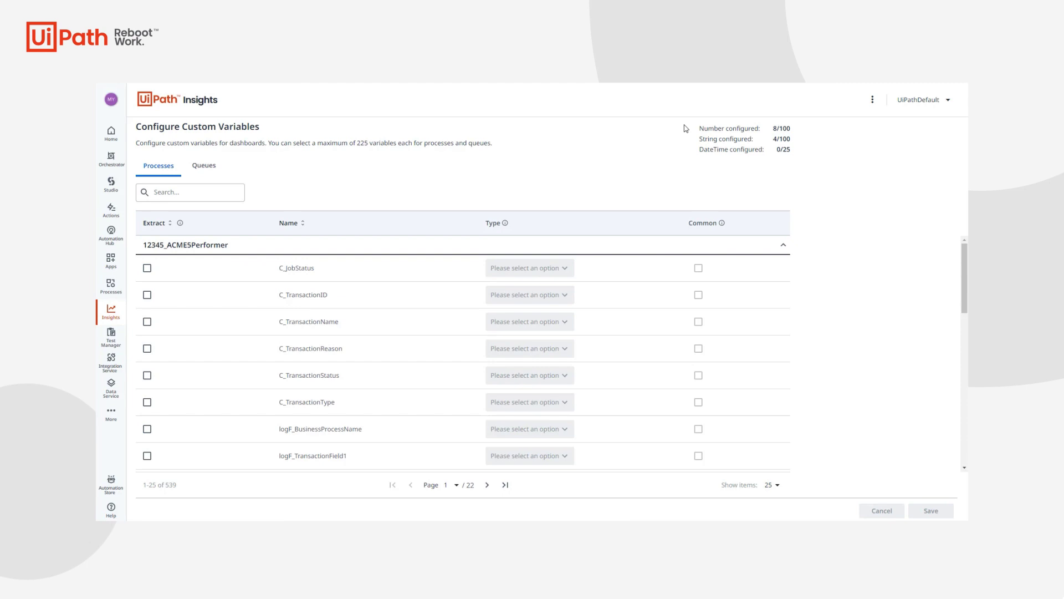
# - Focus the Processes search box to filter variables by process name
pyautogui.click(204, 196)
pyautogui.write('rpa.cha')
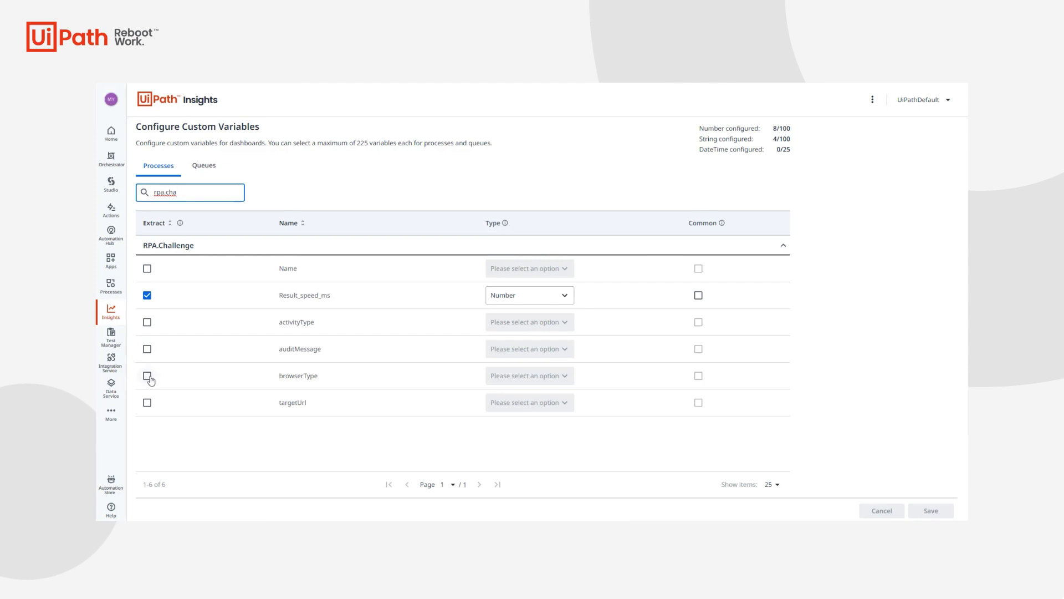
# - Mark RPA.Challenge's browserType variable for extraction as a String
pyautogui.click(147, 376)
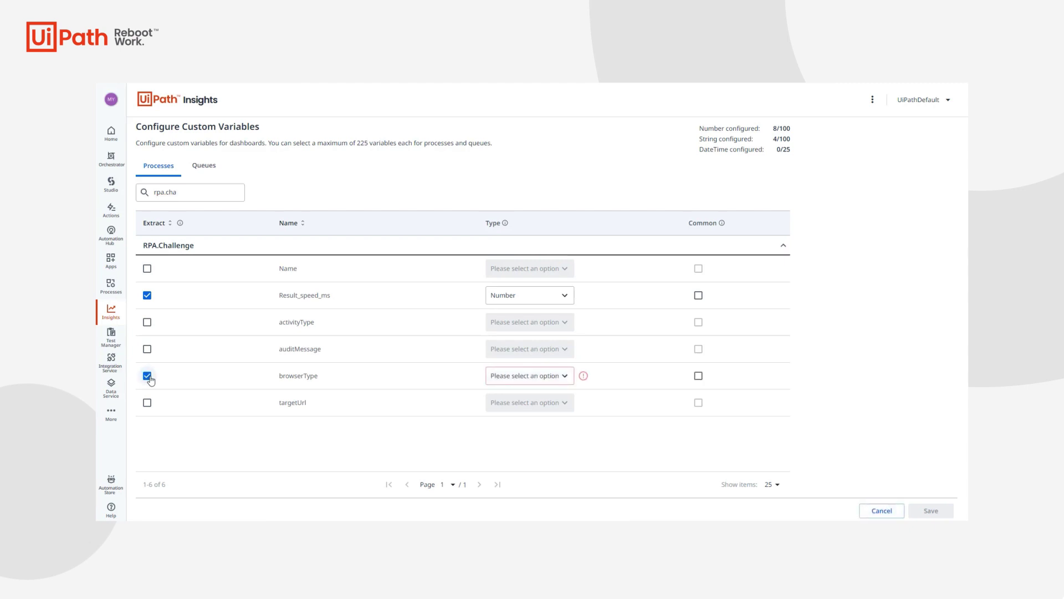
pyautogui.click(550, 380)
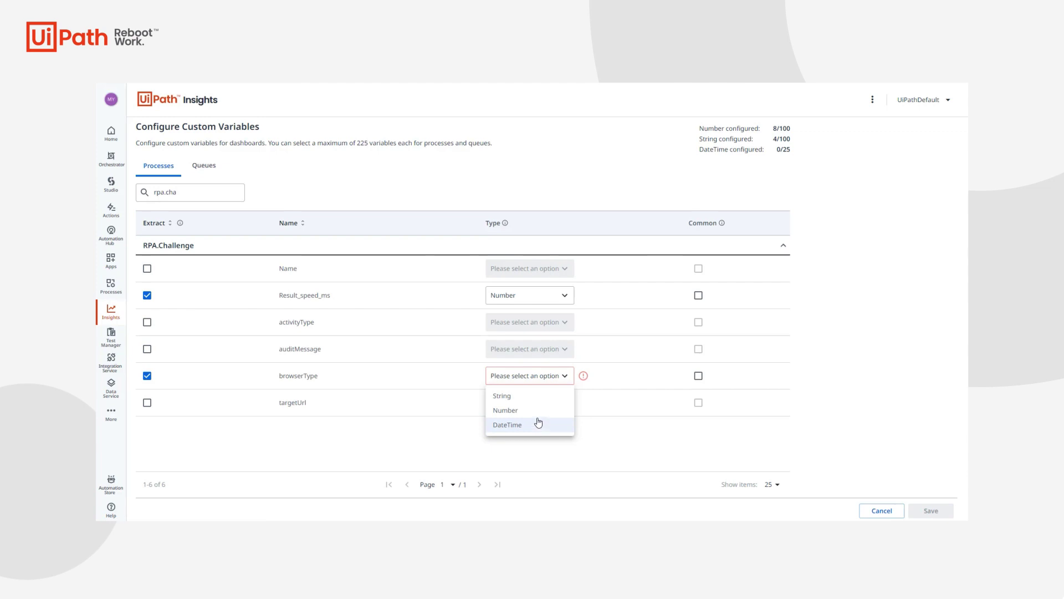
pyautogui.click(527, 397)
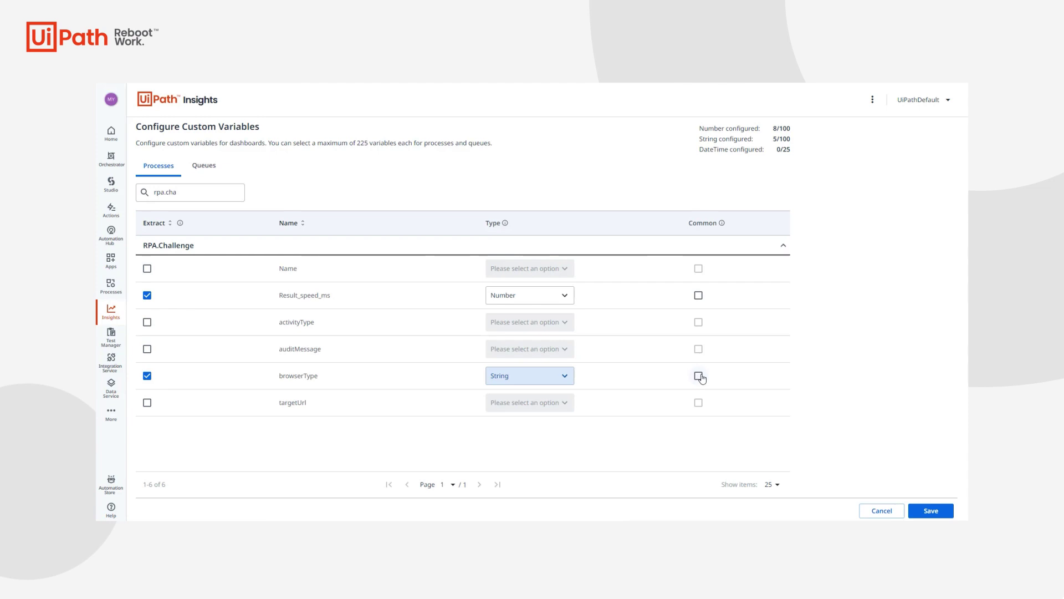
# - Save the custom variables and create a new dashboard named 'RPA challenge'
pyautogui.click(944, 511)
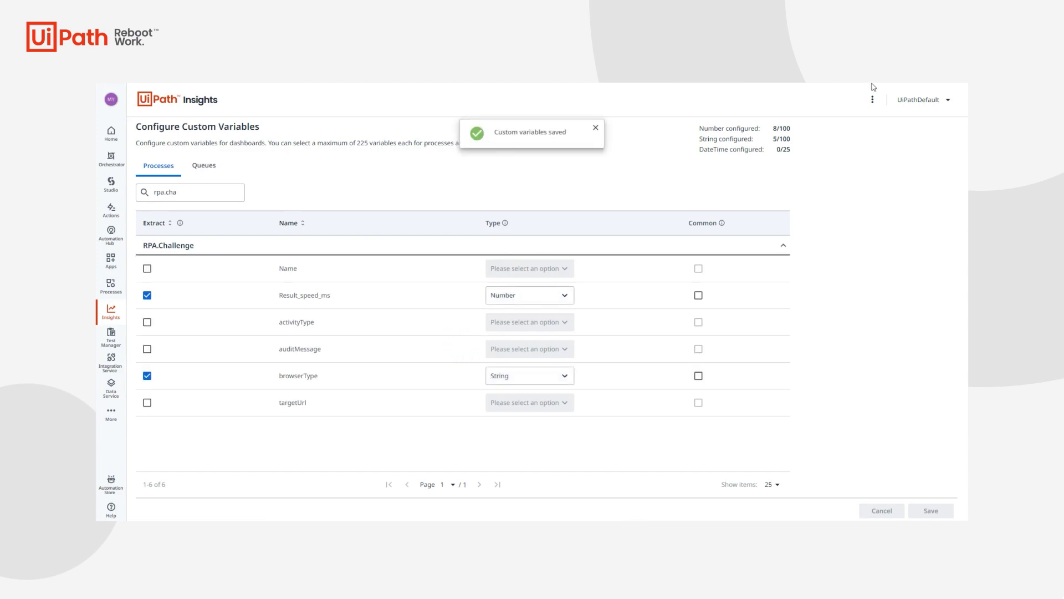
pyautogui.click(875, 101)
pyautogui.click(809, 127)
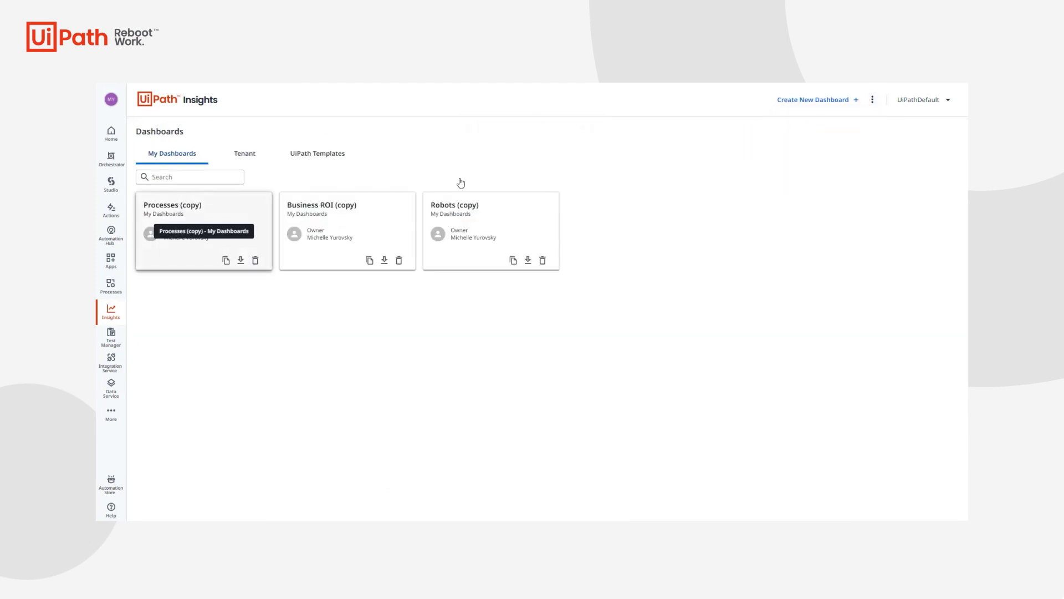
pyautogui.click(788, 100)
pyautogui.write('RPA challenge')
pyautogui.click(608, 337)
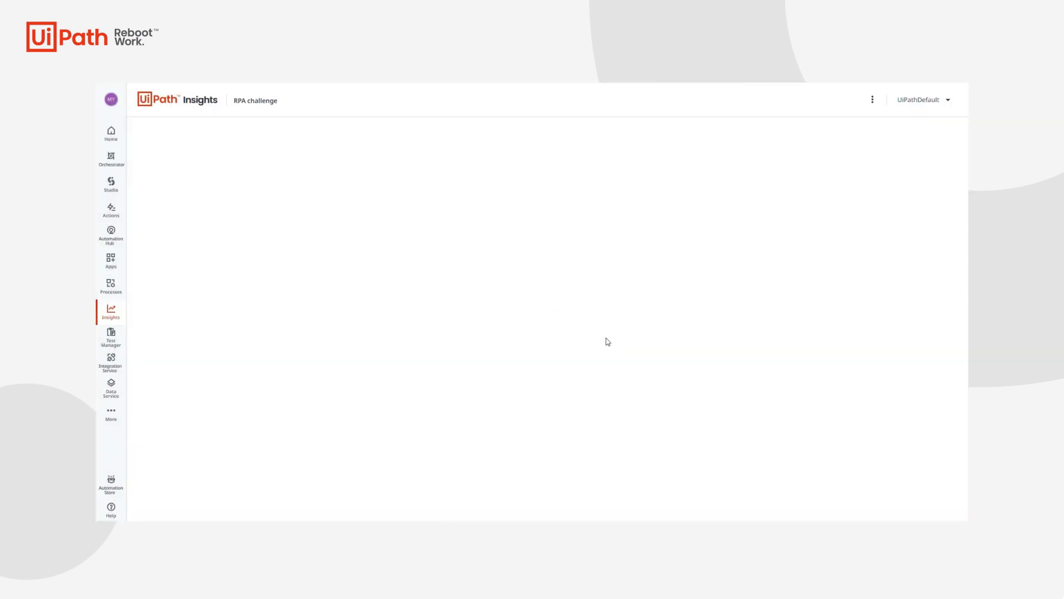
# - Add a visualization tile to the RPA challenge dashboard using the Robot Logs explore
pyautogui.click(552, 335)
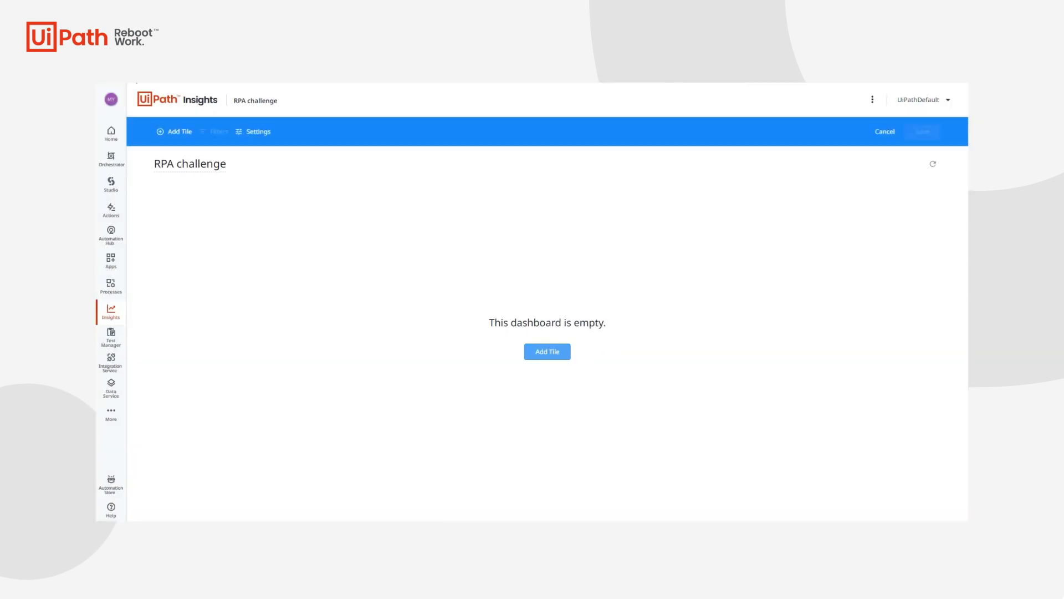
pyautogui.click(166, 132)
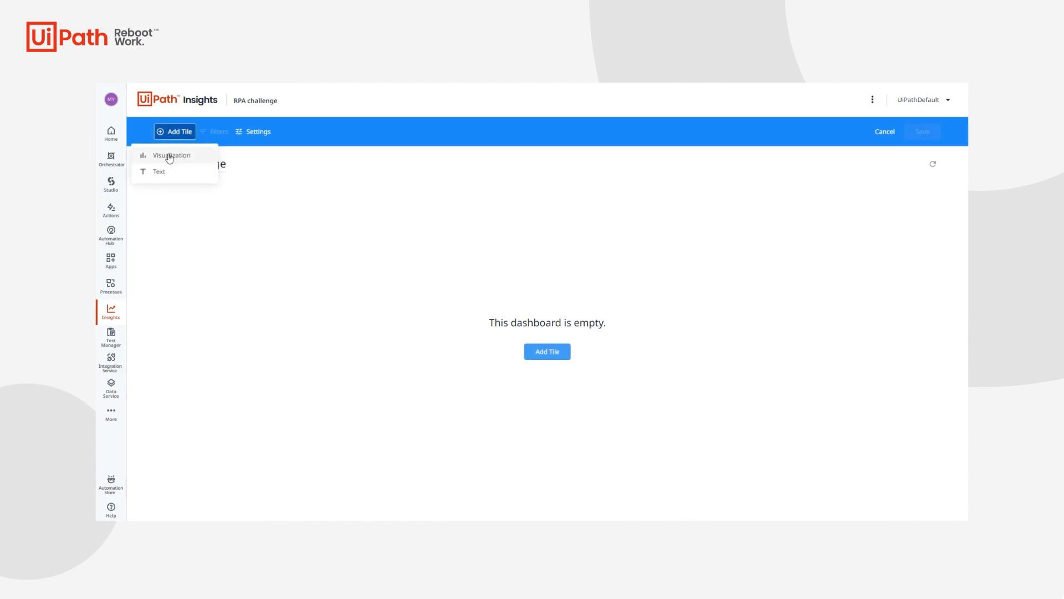
pyautogui.click(169, 155)
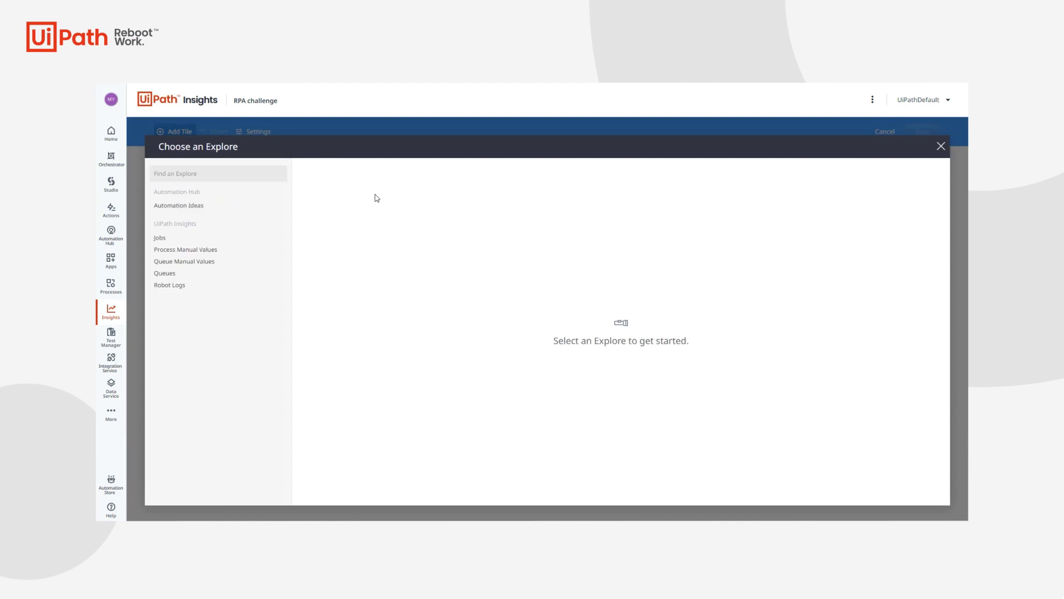
pyautogui.click(184, 286)
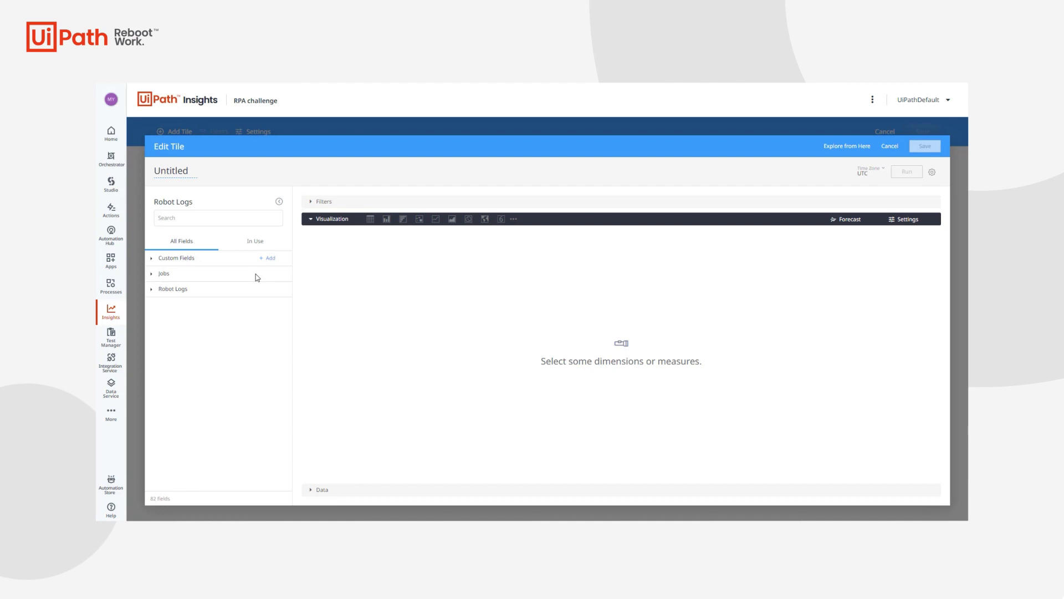
# - Expand Robot Logs fields to reveal RPA.Challenge browserType and Result_speed_ms
pyautogui.click(156, 291)
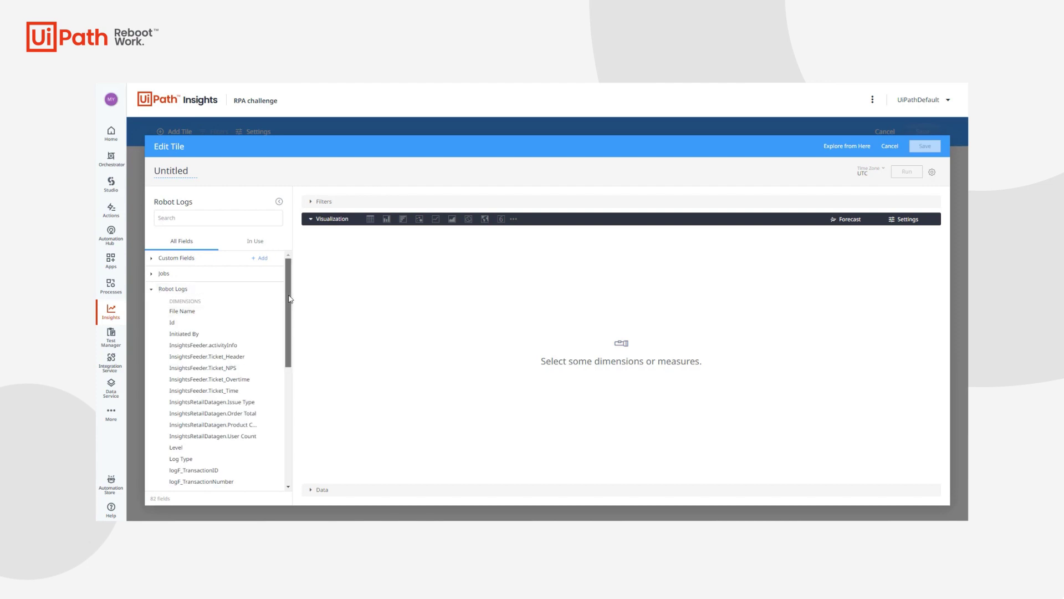
pyautogui.moveTo(290, 300); pyautogui.dragTo(290, 322)
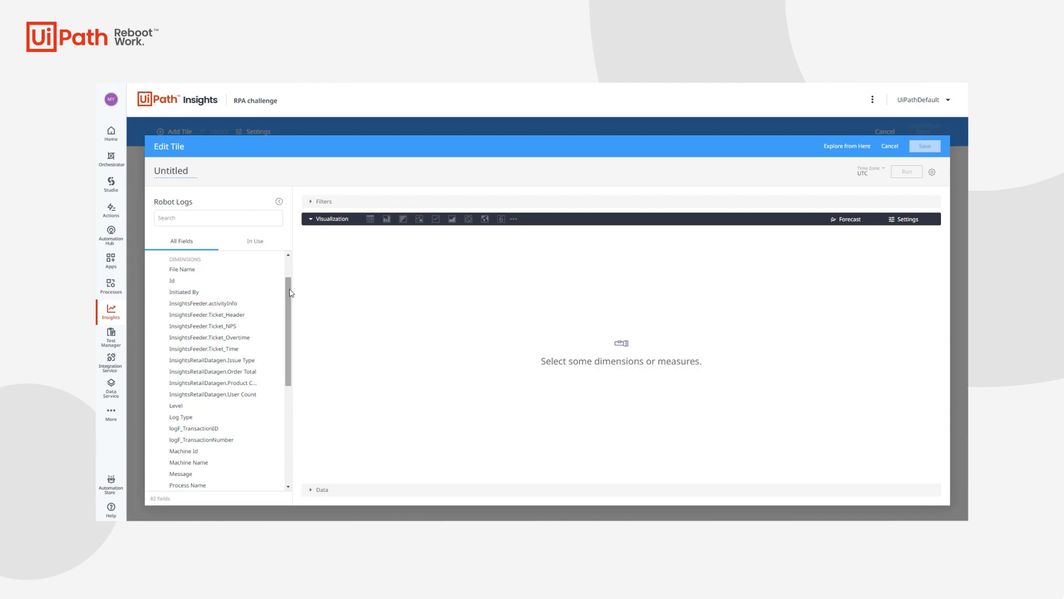
pyautogui.moveTo(290, 294); pyautogui.dragTo(290, 365)
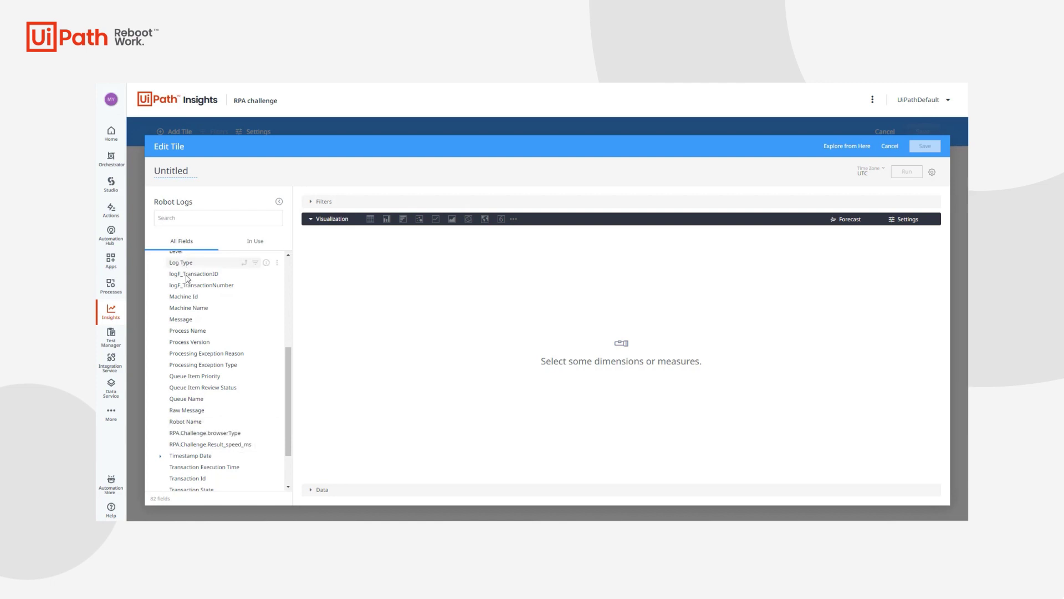
pyautogui.moveTo(204, 432)
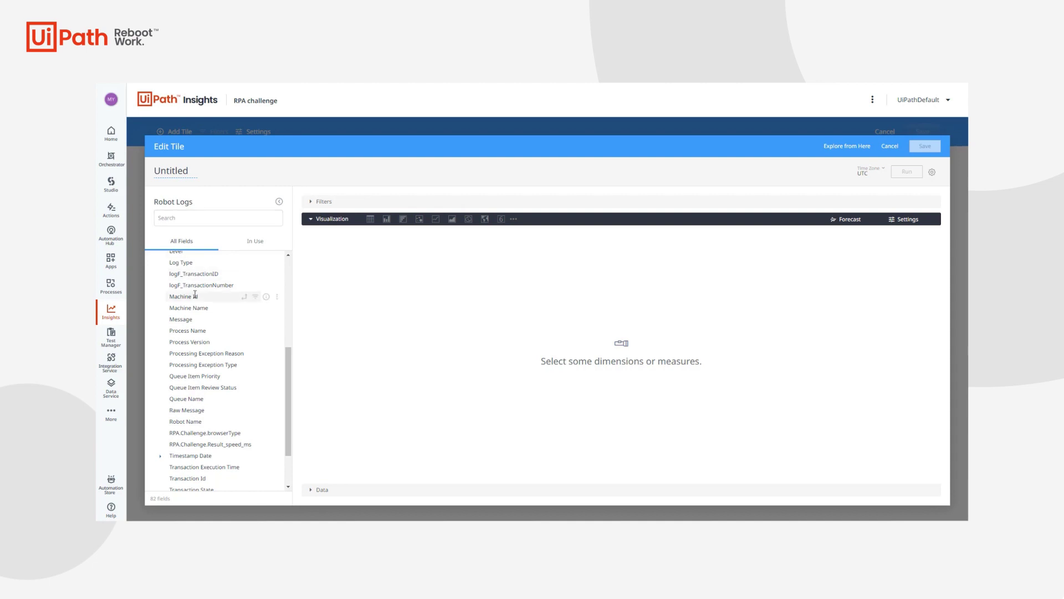
# - Show RPA.Challenge.browserType and Result_speed_ms values as a table
pyautogui.click(209, 432)
pyautogui.click(204, 445)
pyautogui.click(909, 172)
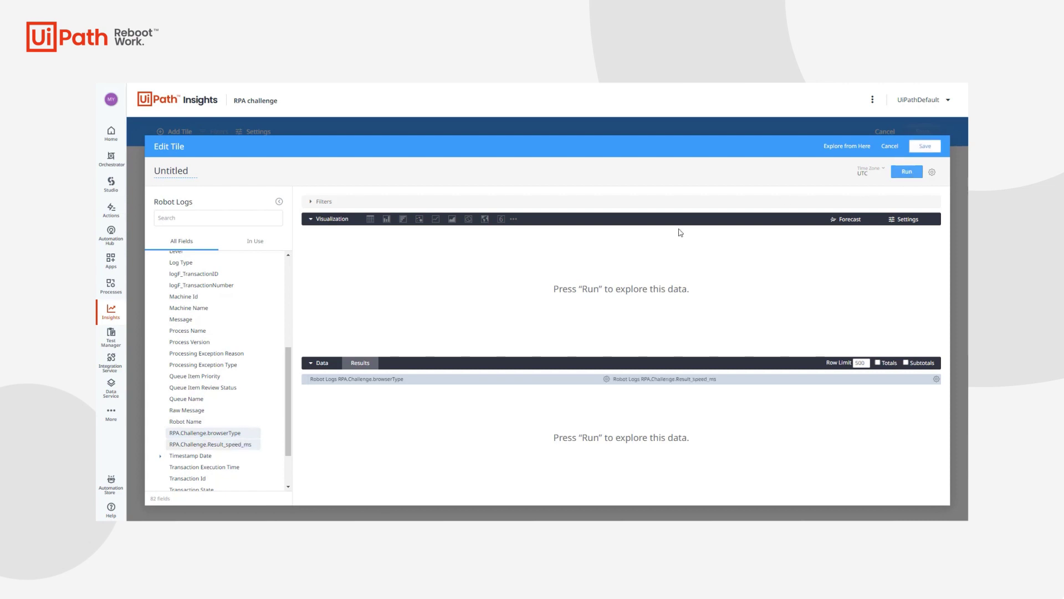
pyautogui.click(371, 221)
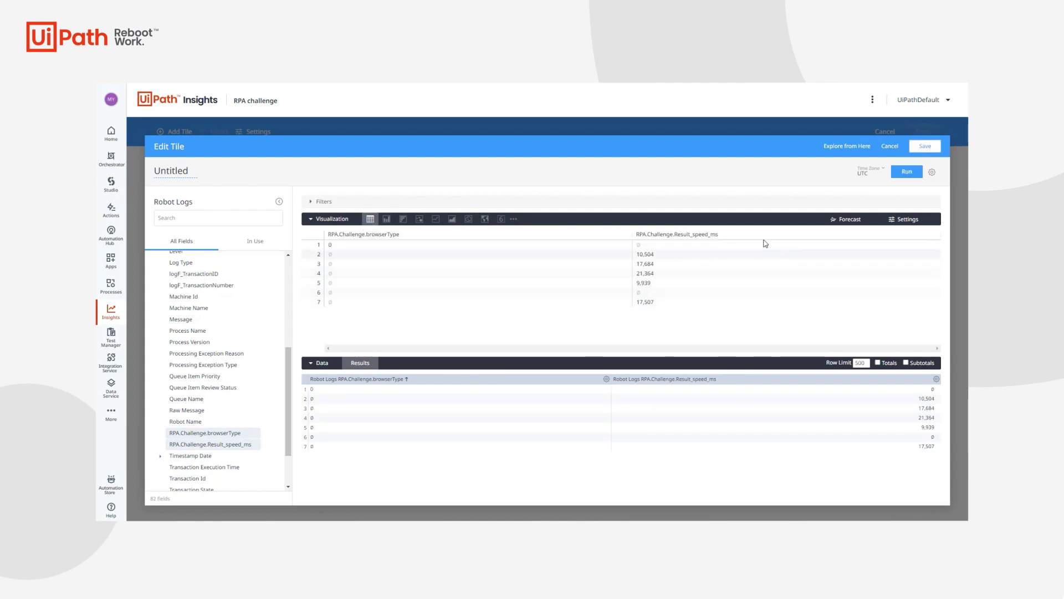
pyautogui.moveTo(199, 308)
pyautogui.scroll(2, 225, 308)
pyautogui.scroll(2, 226, 308)
pyautogui.scroll(1, 224, 308)
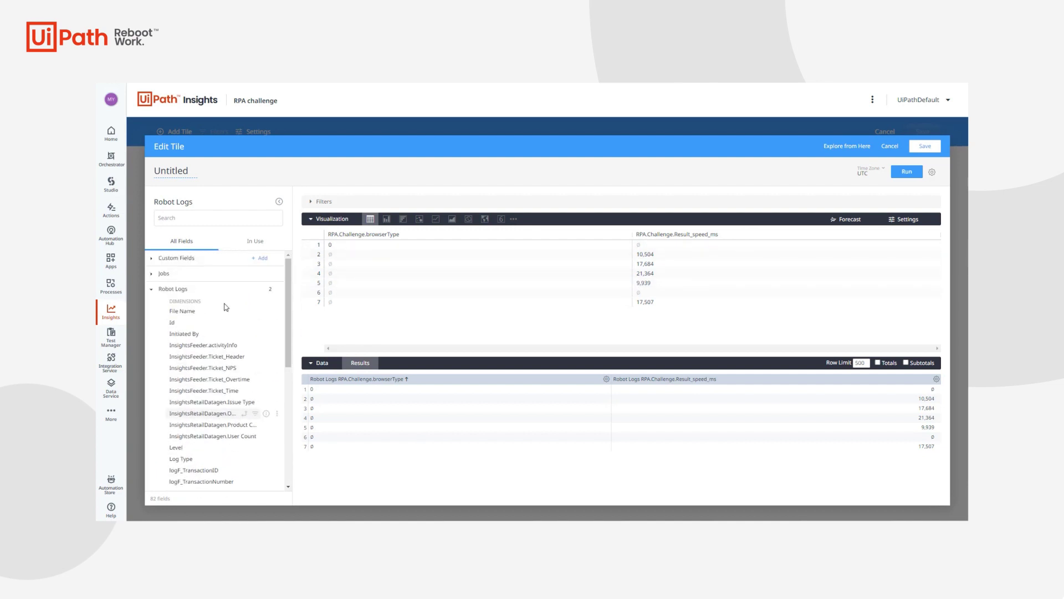
pyautogui.click(152, 275)
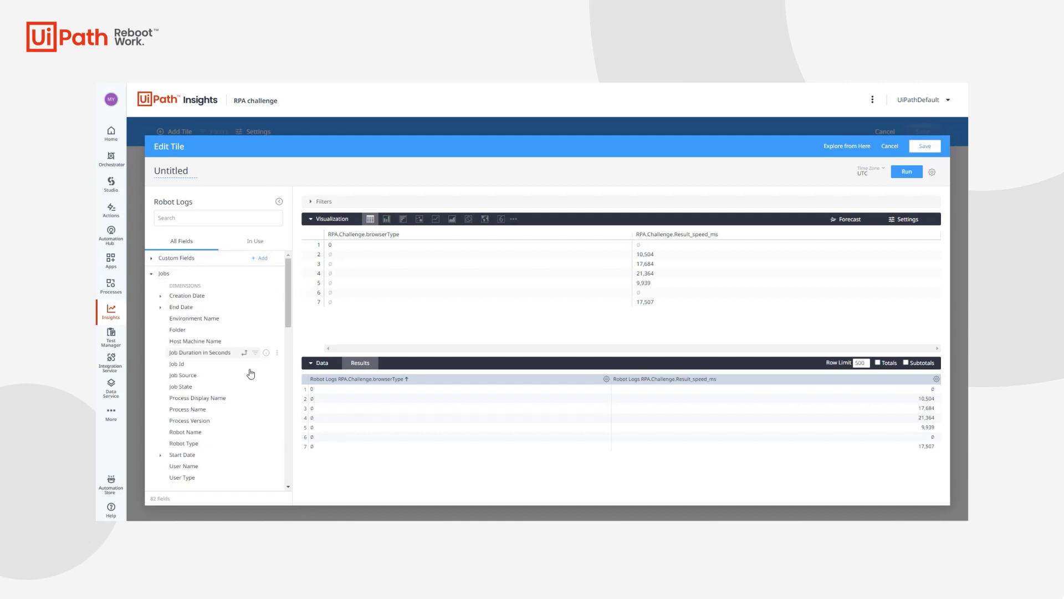
pyautogui.scroll(-1, 250, 377)
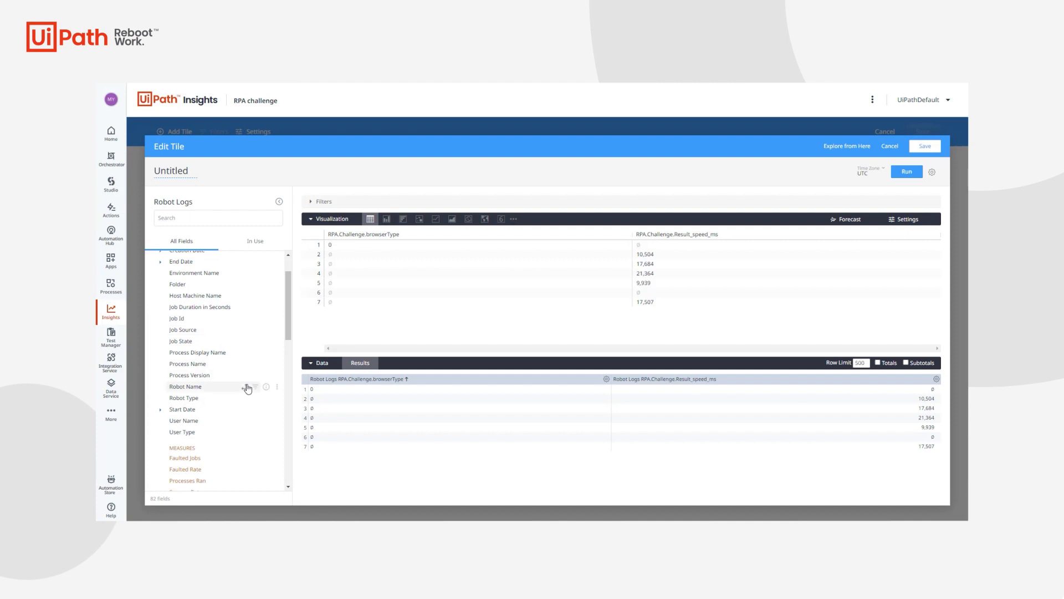
pyautogui.scroll(-1, 225, 441)
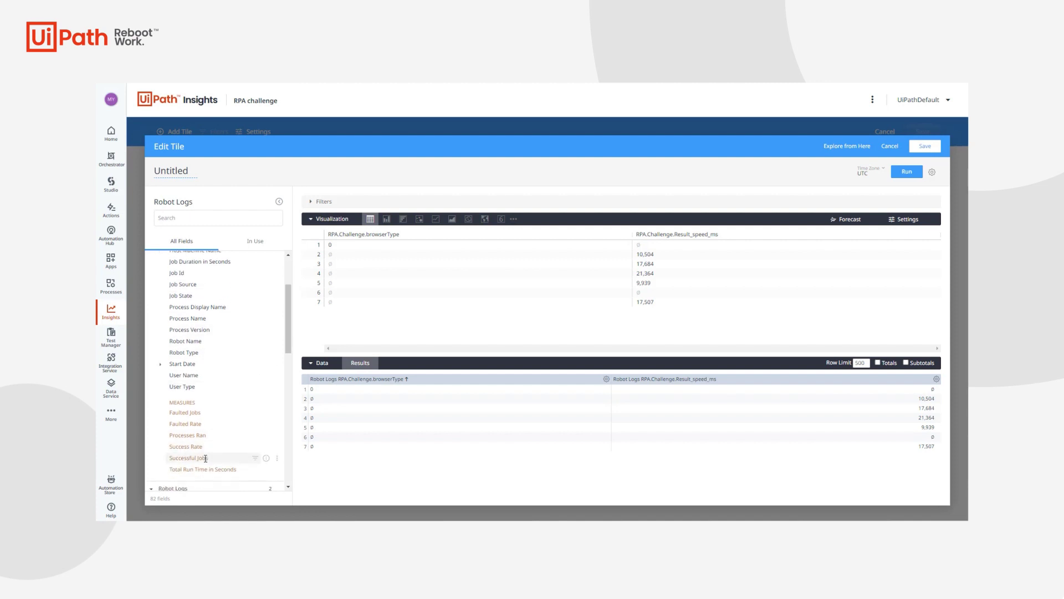
# - Add a Successful Jobs measure, filter Process Name to RPA.Challenge, and rerun
pyautogui.click(206, 459)
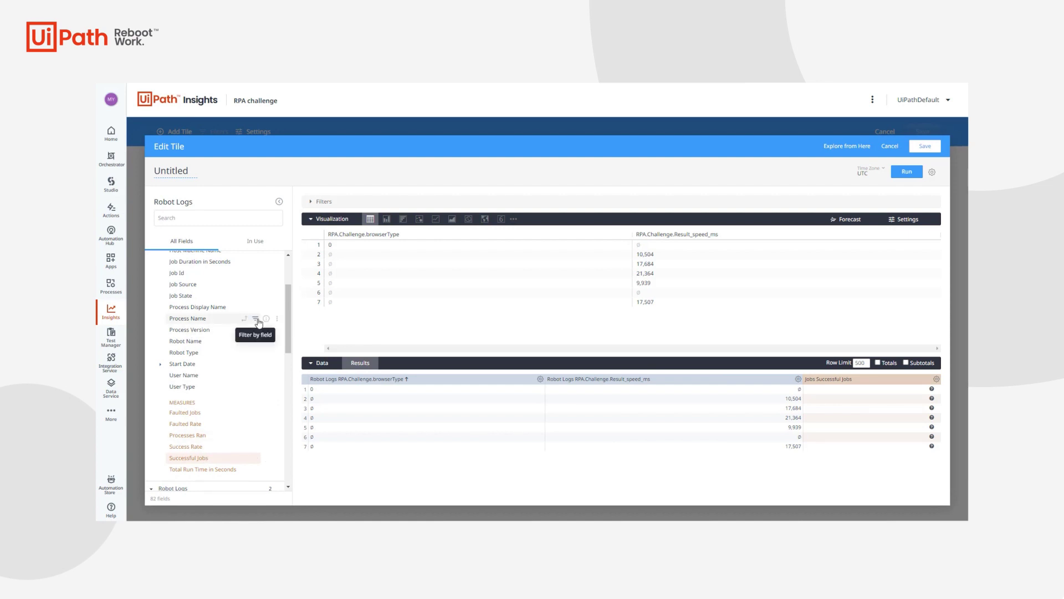
pyautogui.click(256, 319)
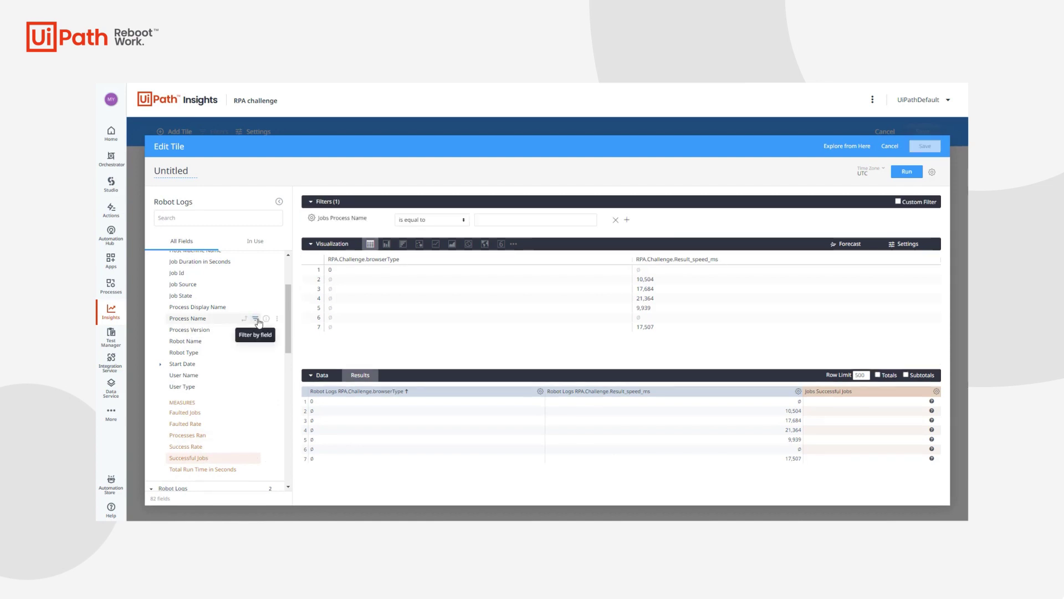
pyautogui.write('rpa.ch')
pyautogui.click(521, 234)
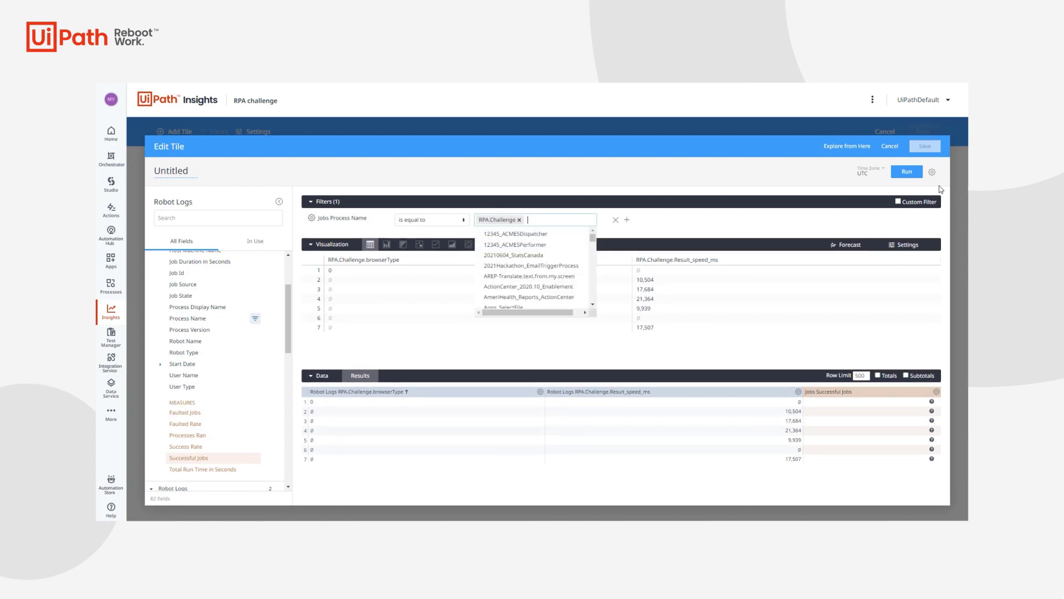
pyautogui.click(907, 172)
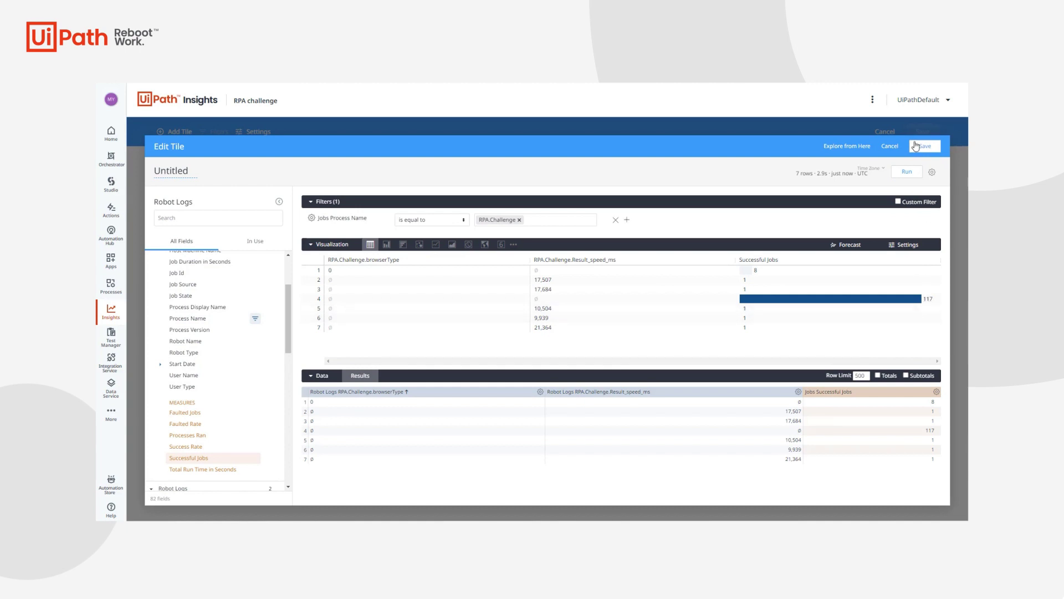
# - Discard the tile and show the queue custom variables
pyautogui.click(890, 147)
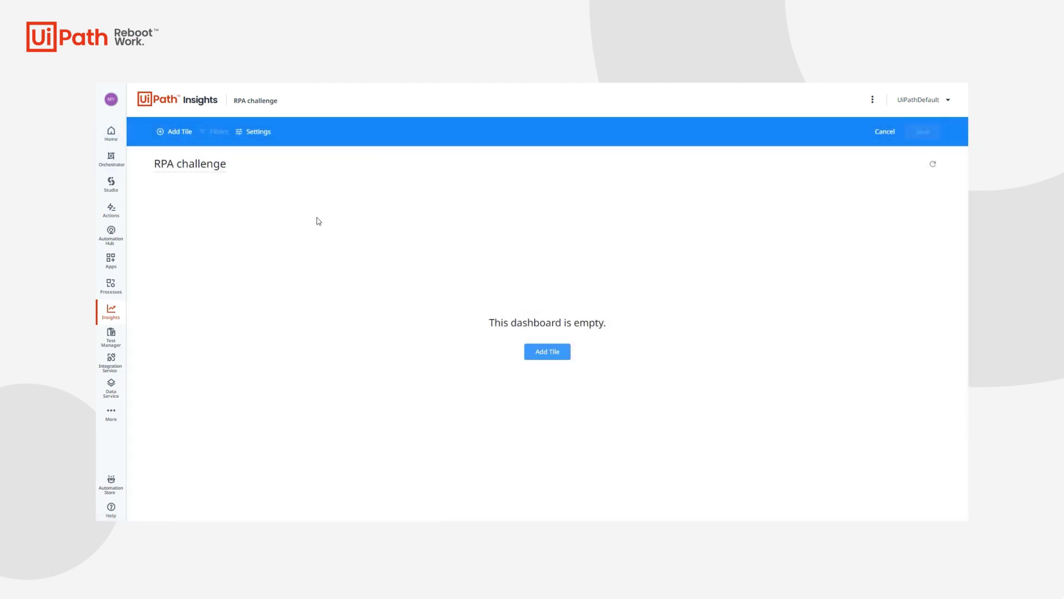
pyautogui.click(875, 100)
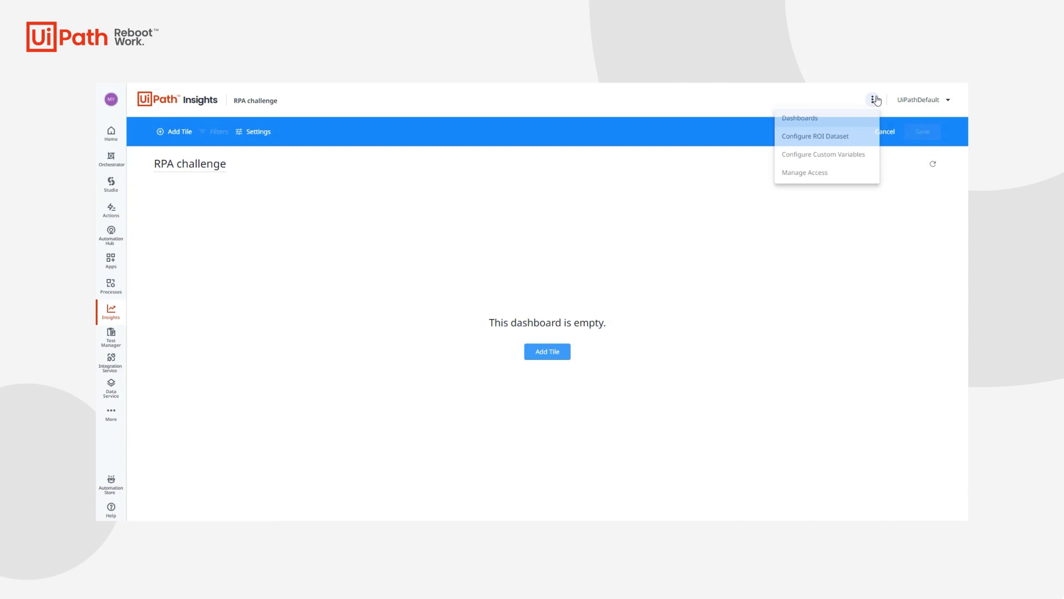
pyautogui.click(860, 156)
pyautogui.click(197, 160)
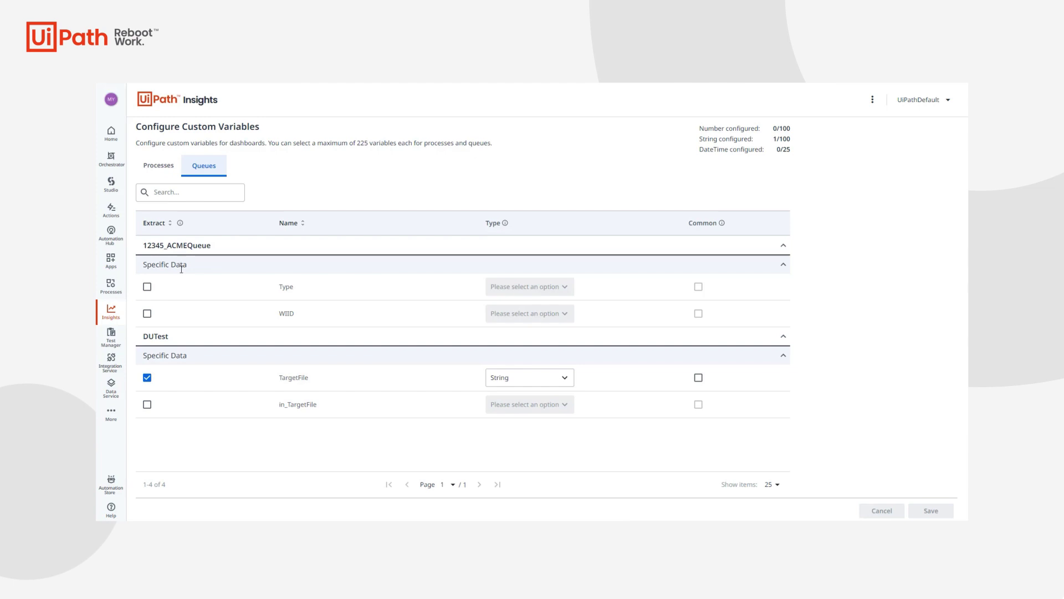
# - Mark 12345_ACMEQueue's Type field for extraction, leaving its data type unset
pyautogui.click(784, 267)
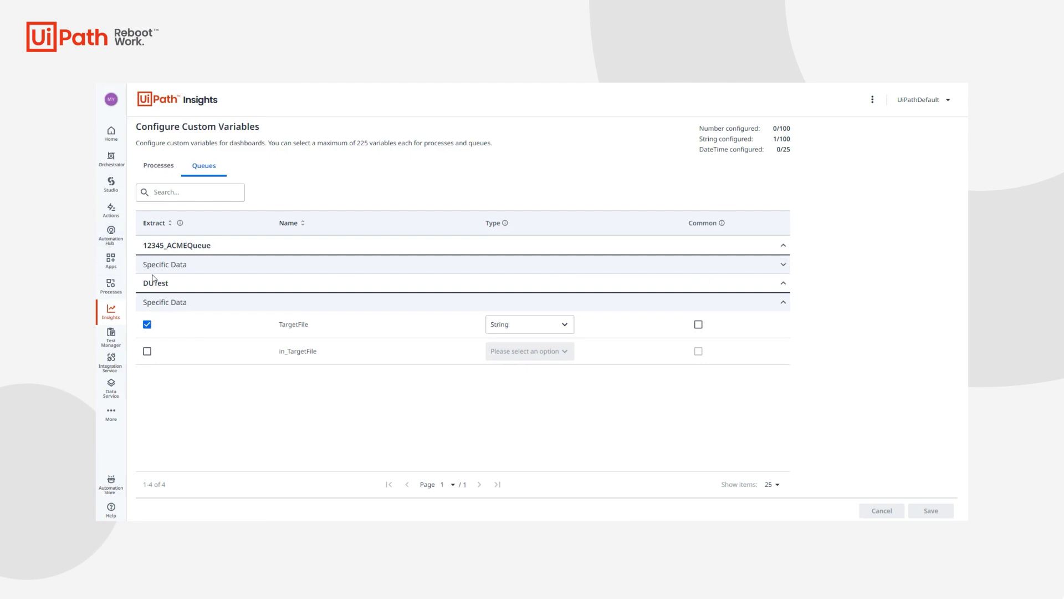
pyautogui.click(784, 265)
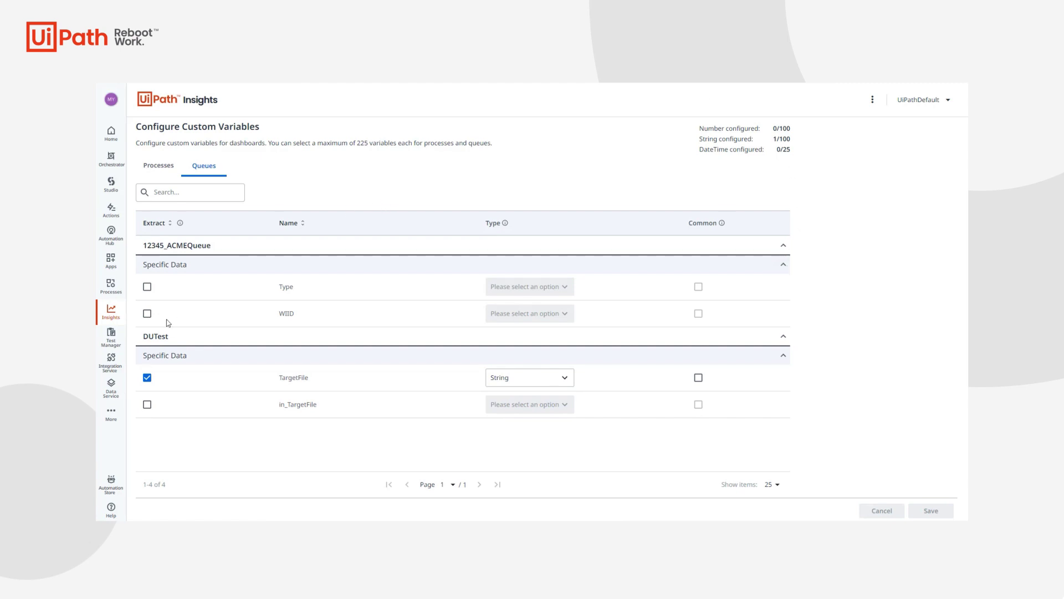
pyautogui.click(147, 287)
pyautogui.click(542, 291)
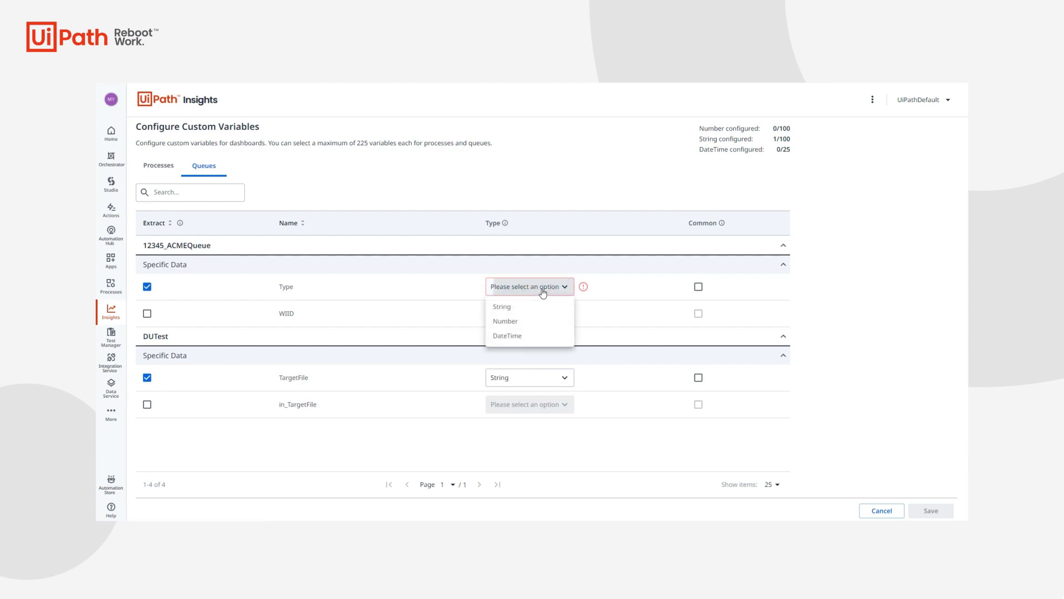
pyautogui.click(543, 291)
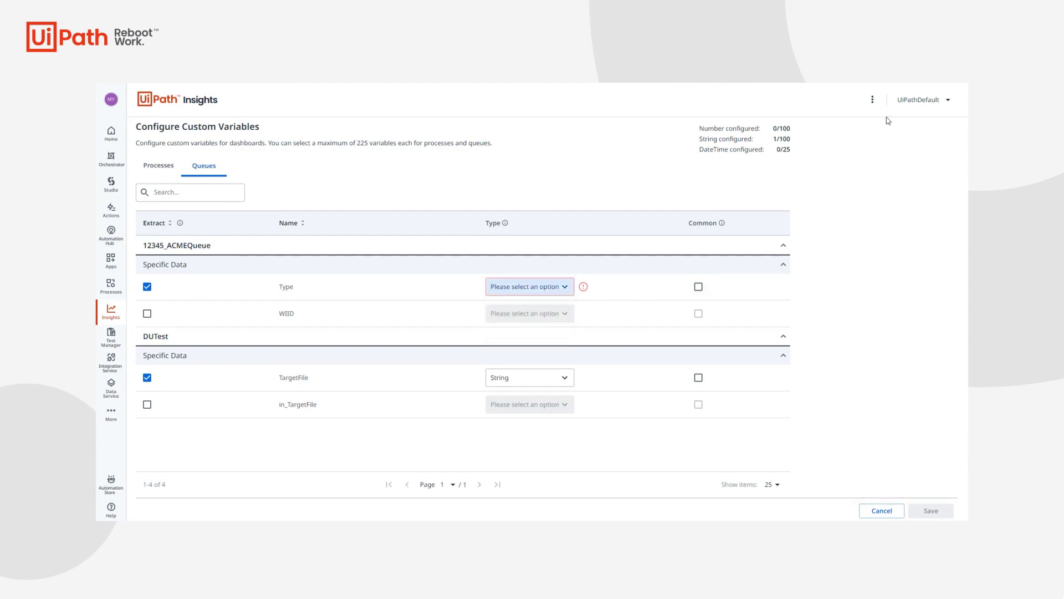
# - Open the RPA challenge dashboard from the Insights dashboards overview
pyautogui.click(873, 100)
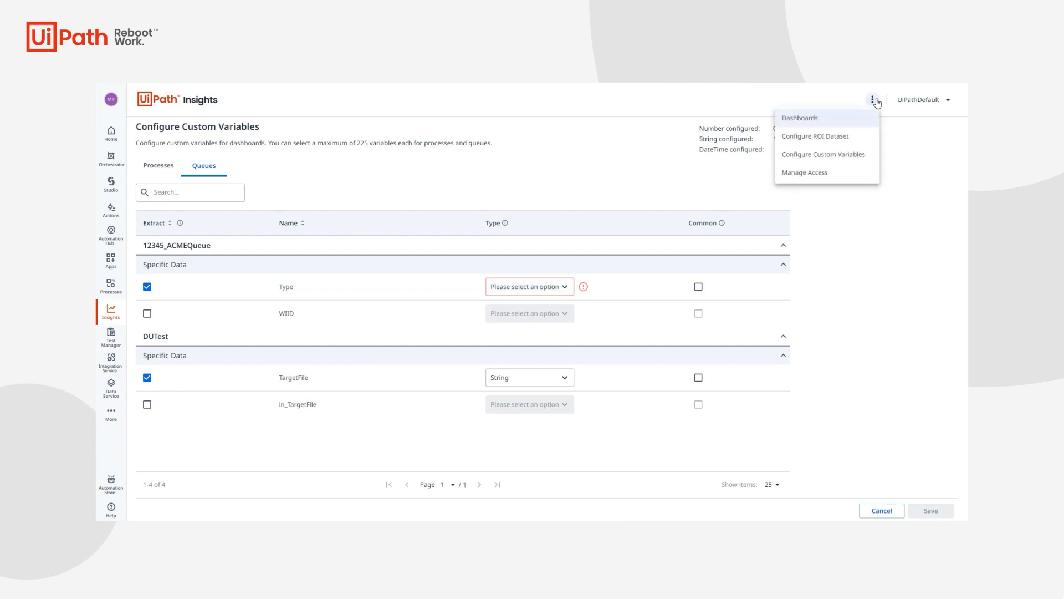
pyautogui.click(836, 119)
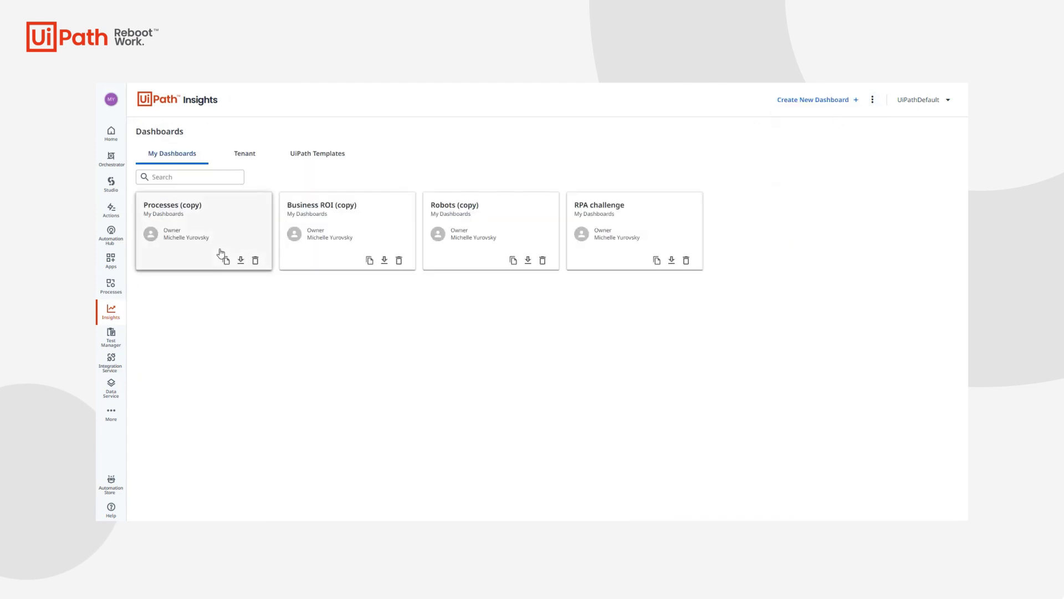
pyautogui.click(591, 221)
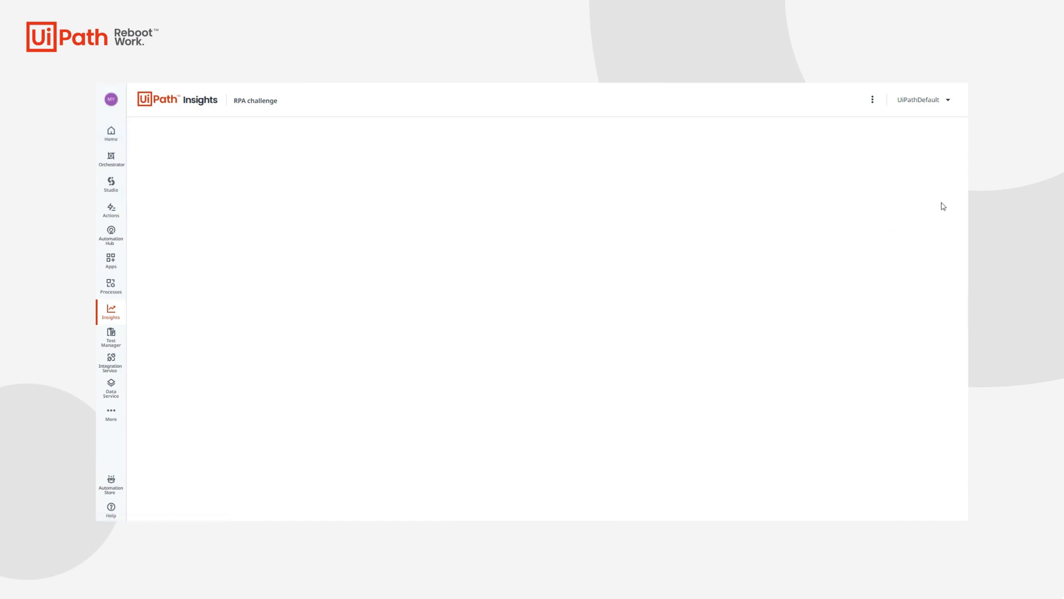
# - In edit mode, start a new tile built on the Queues explore
pyautogui.click(533, 336)
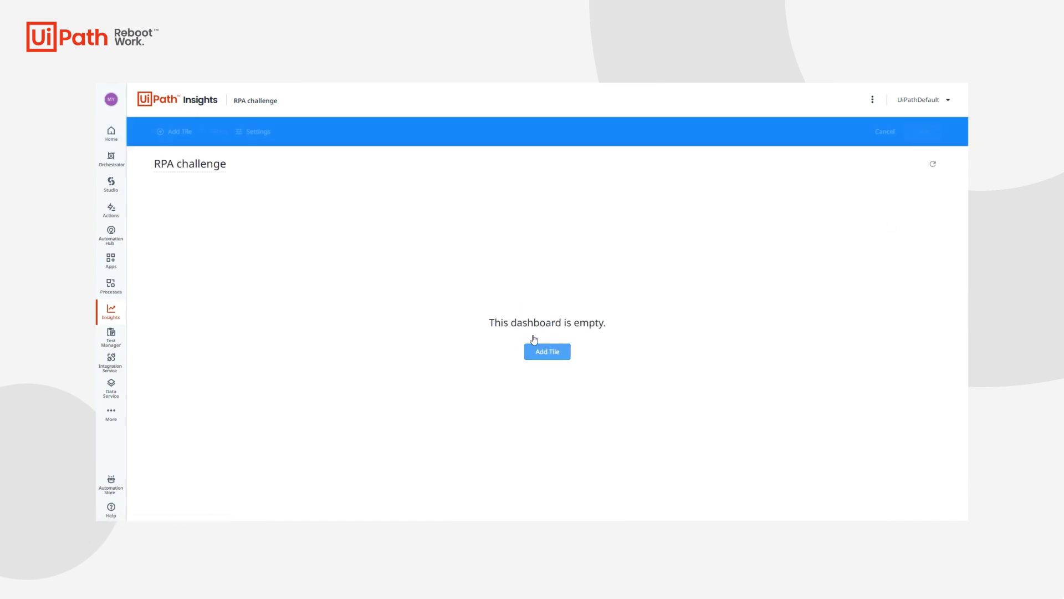
pyautogui.click(173, 132)
pyautogui.click(183, 157)
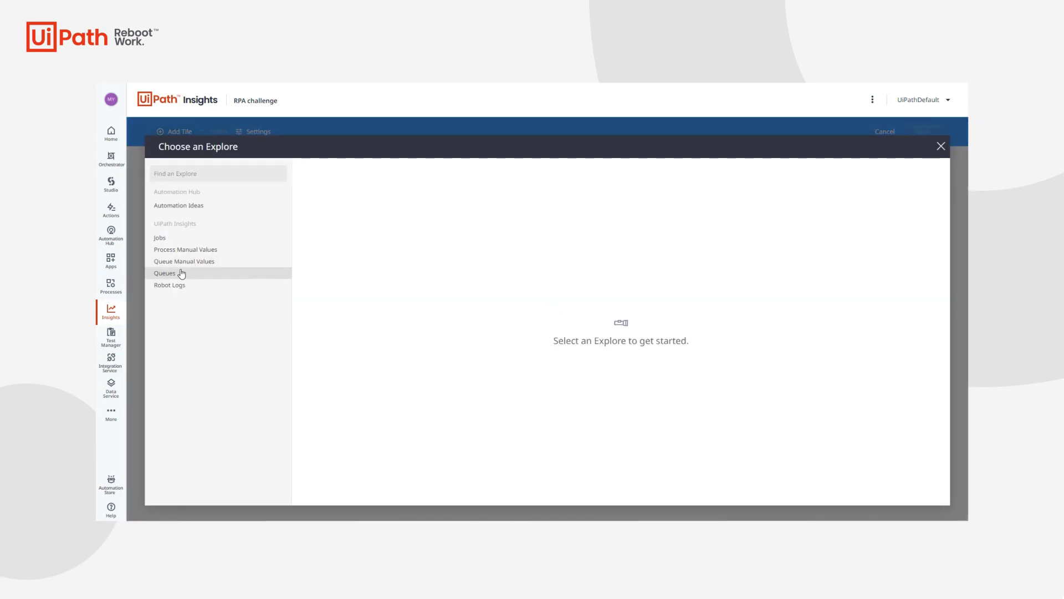
pyautogui.click(164, 272)
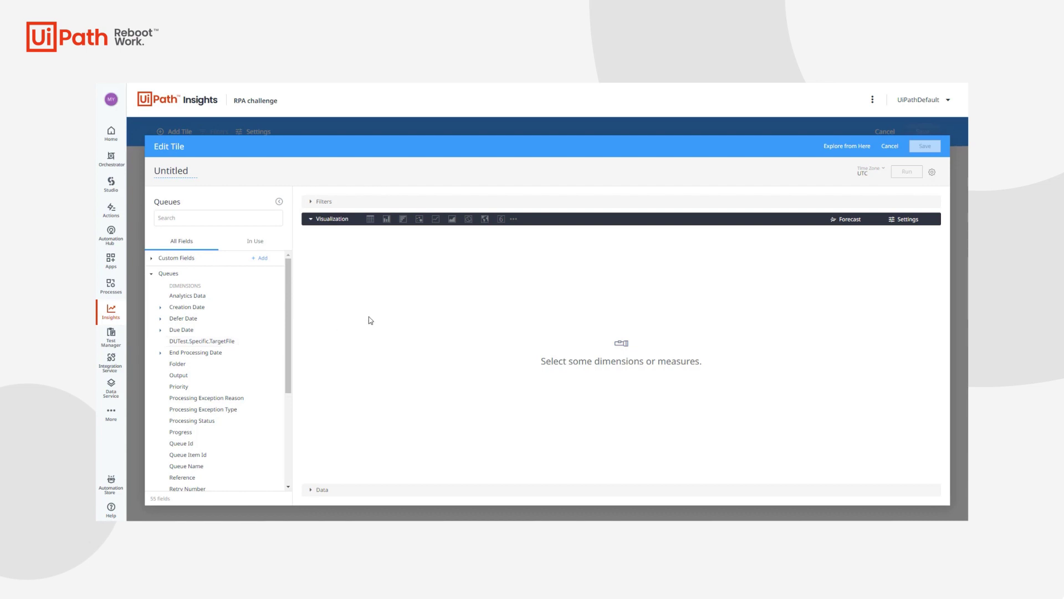
# - Discard the Queues tile and leave RPA challenge edit mode without saving
pyautogui.click(890, 146)
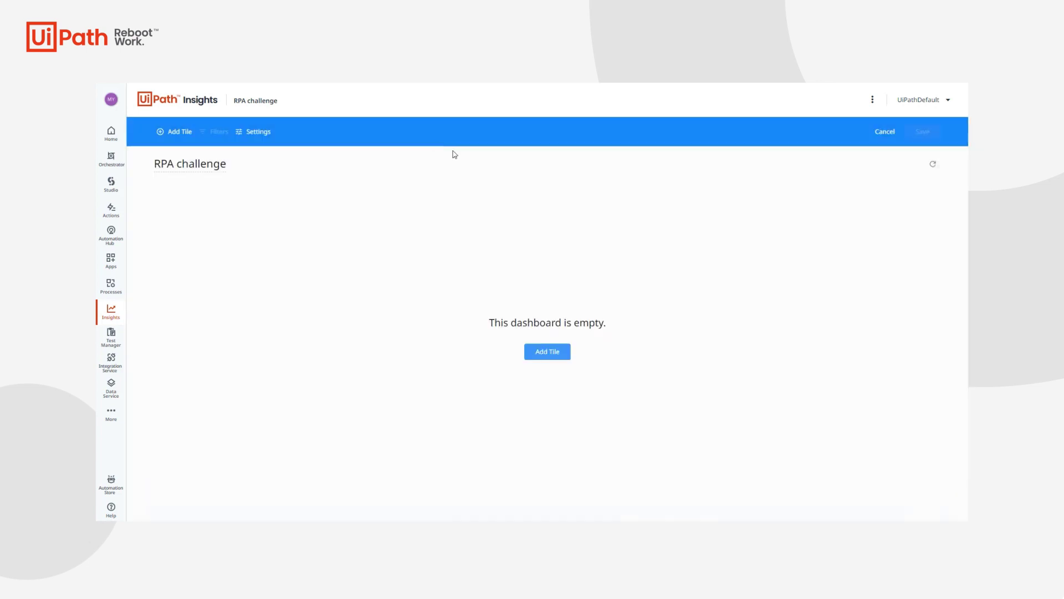
pyautogui.click(887, 130)
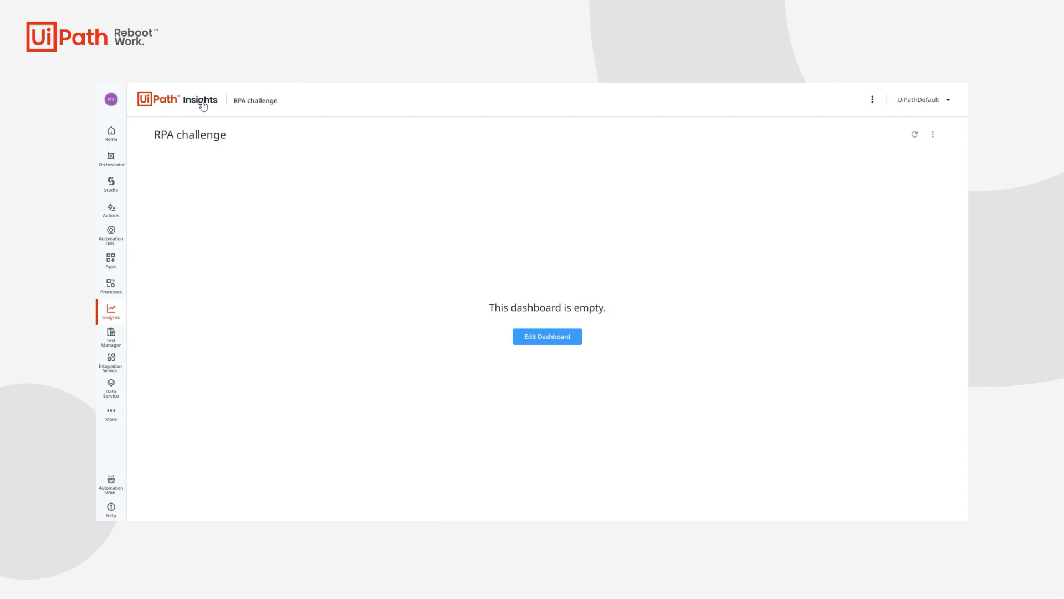